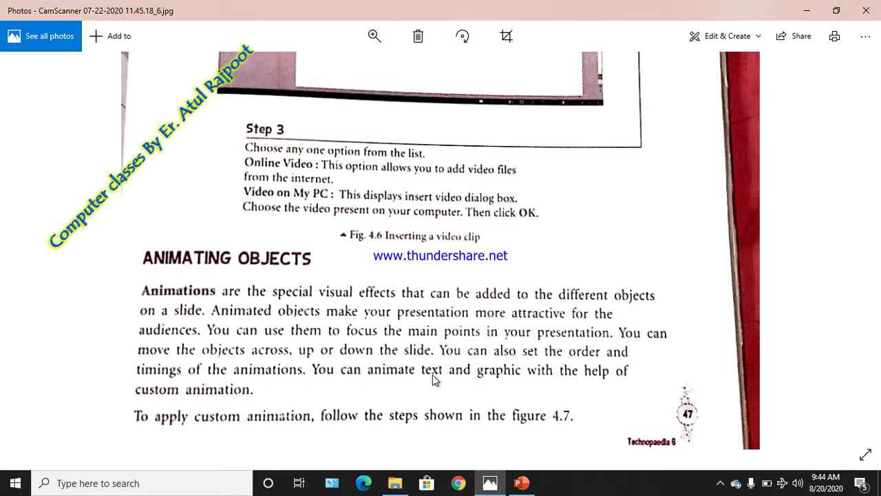
- Switch from the Photos textbook page to My School.pptx in PowerPoint
left_click(522, 484)
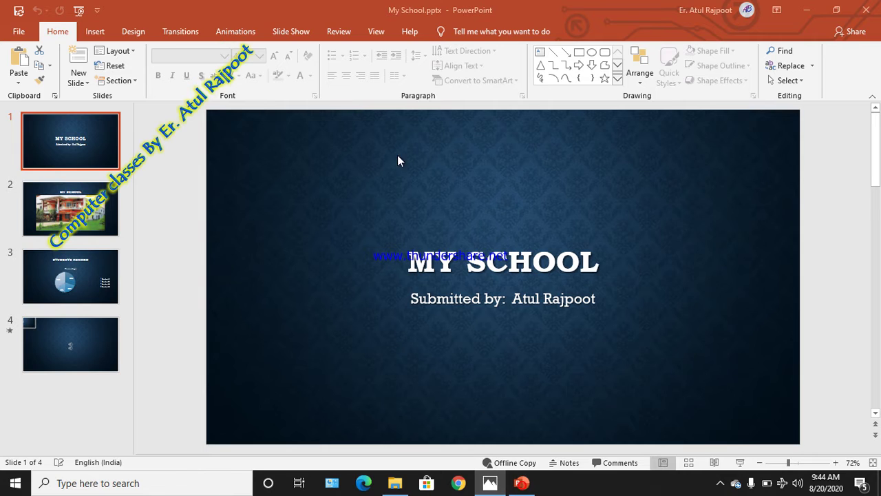
left_click(493, 490)
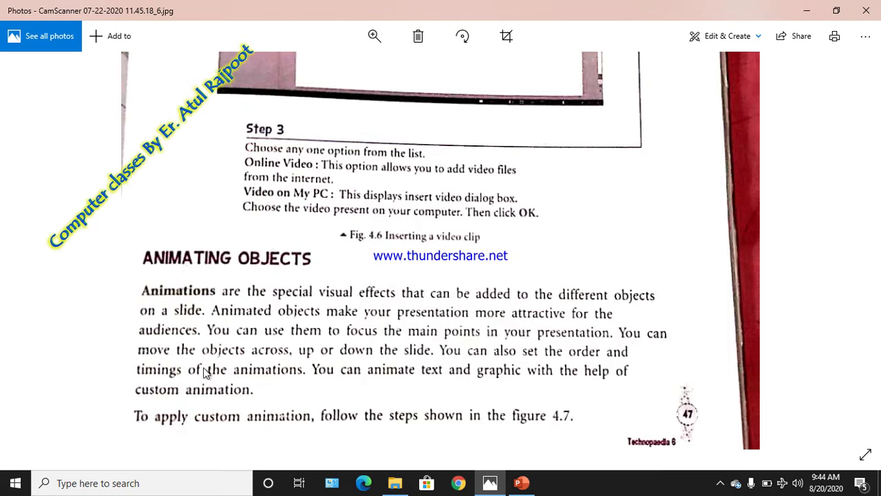
left_click(523, 484)
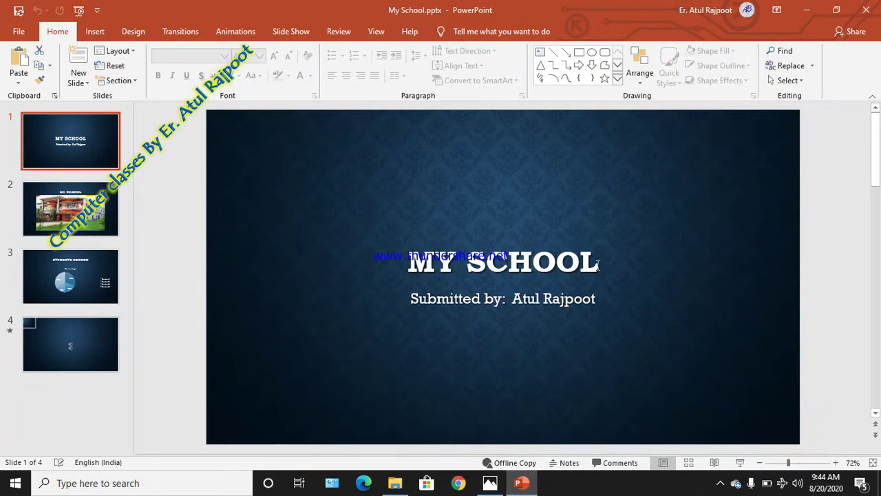
left_click(38, 212)
left_click(66, 257)
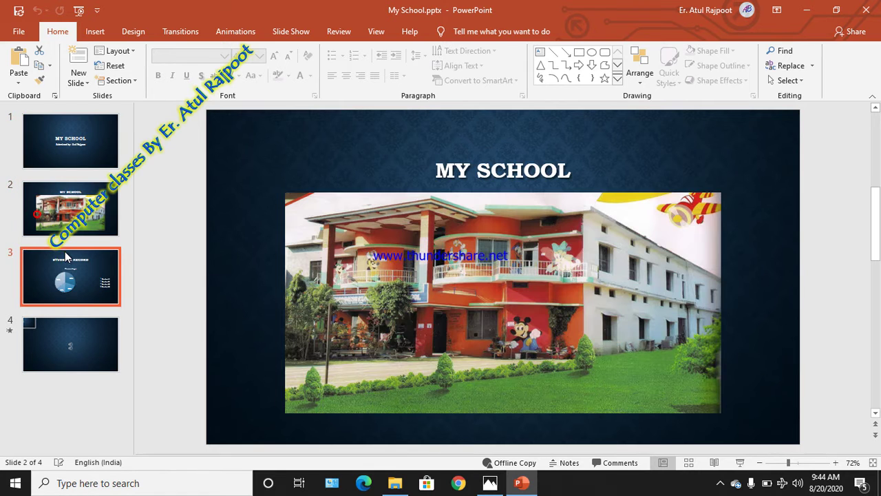
left_click(75, 341)
left_click(68, 289)
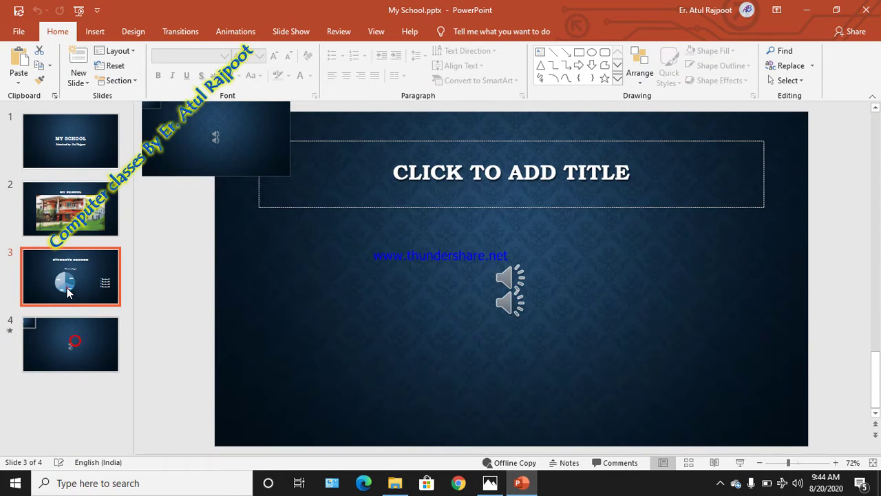
left_click(66, 207)
left_click(64, 153)
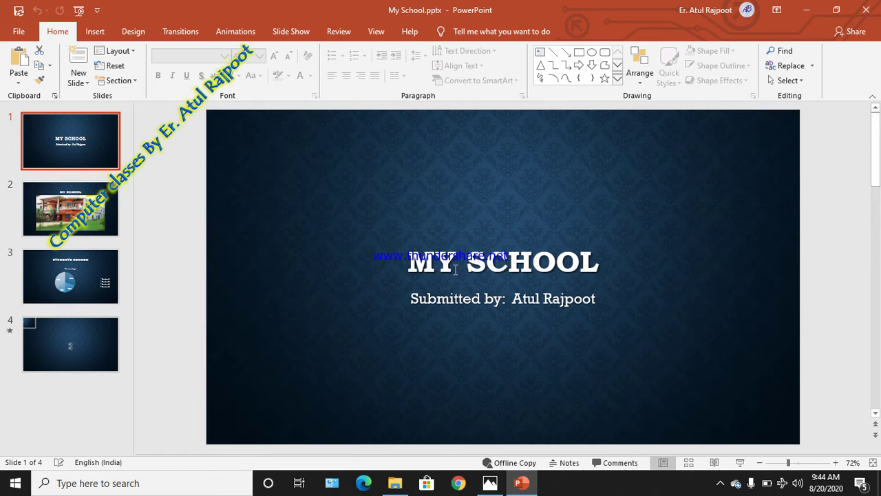
- Select the entire MY SCHOOL heading text in the slide 1 title box
left_click(491, 263)
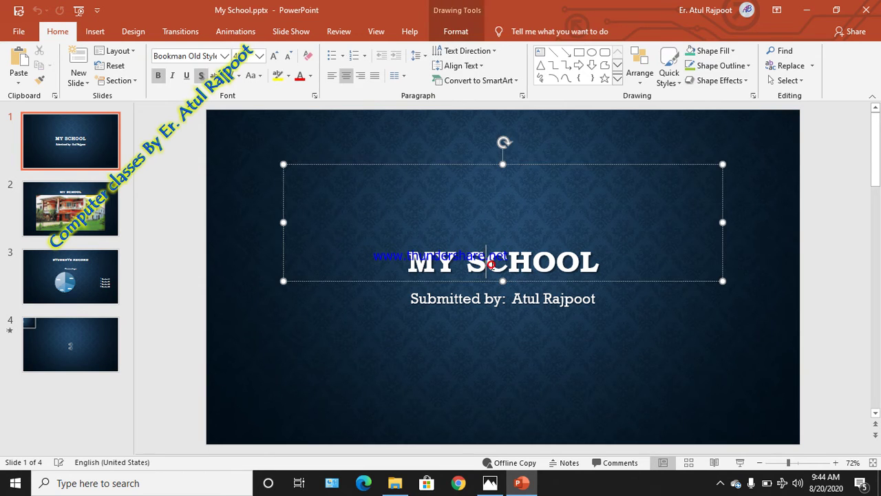
left_click(497, 307)
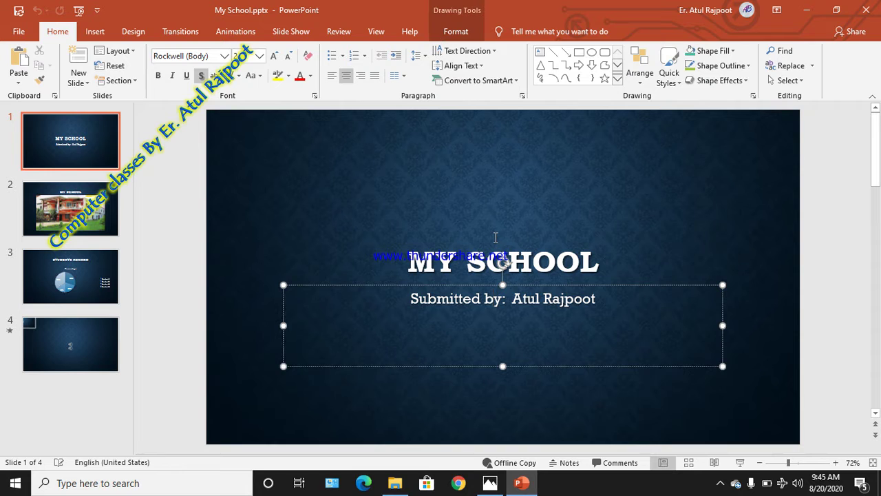
left_click(550, 263)
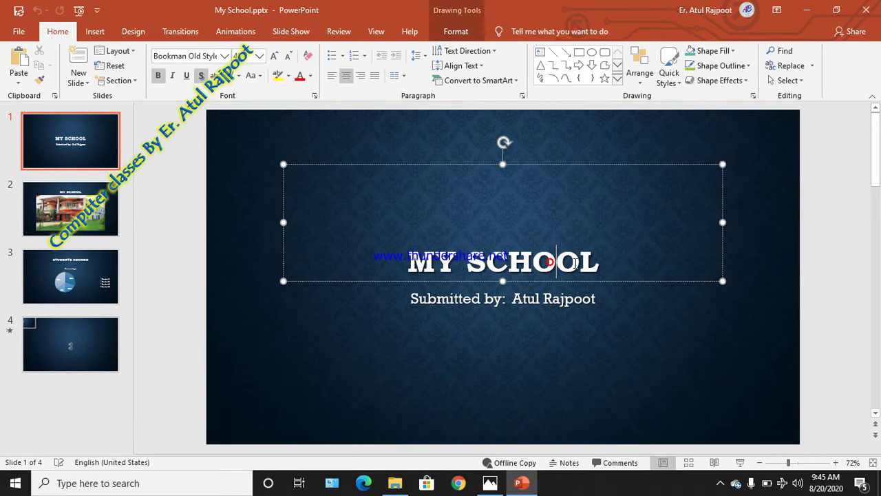
left_click_drag(606, 264, 373, 262)
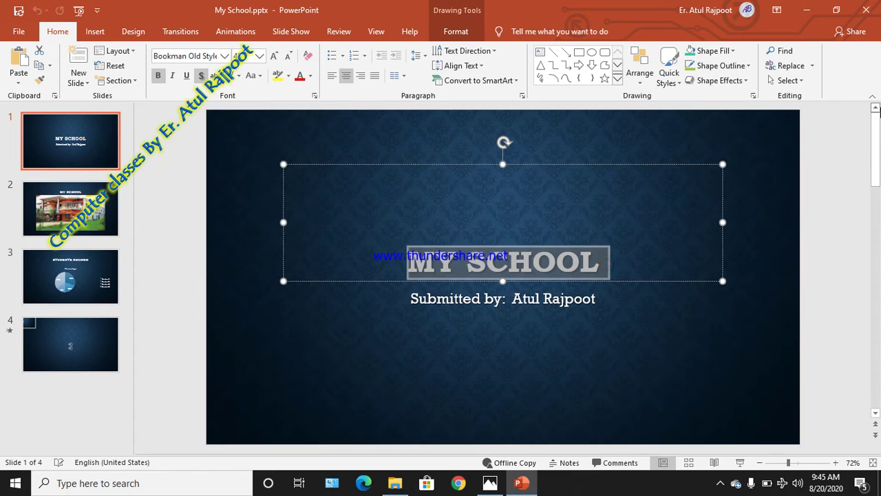
left_click(234, 34)
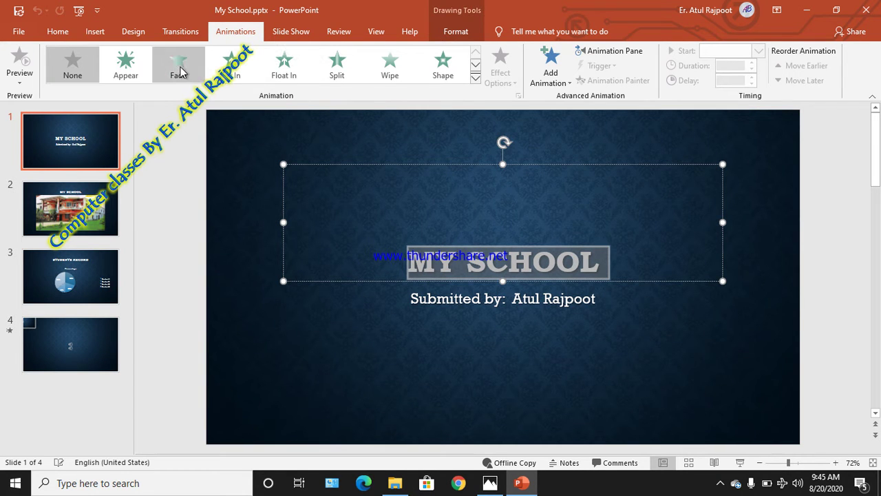
- Try Fly In, Random Bars, Swivel, Bounce and Pulse on the title, settling on Color Pulse
left_click(232, 66)
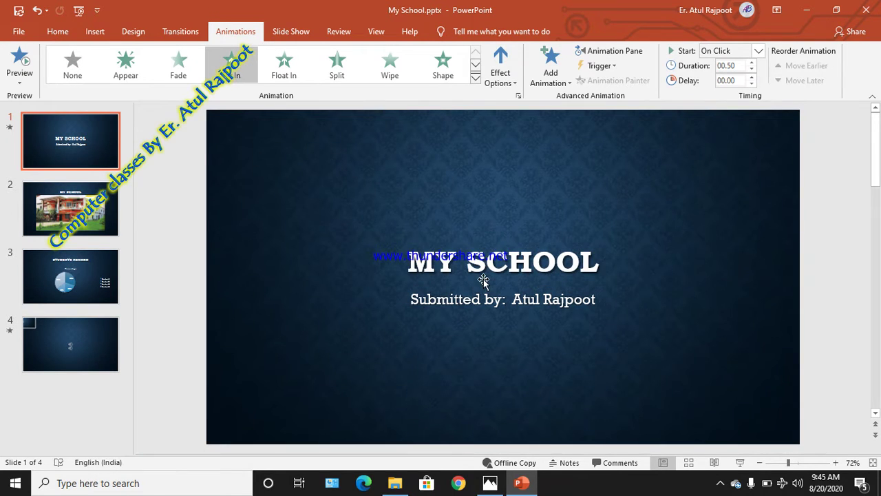
left_click(476, 81)
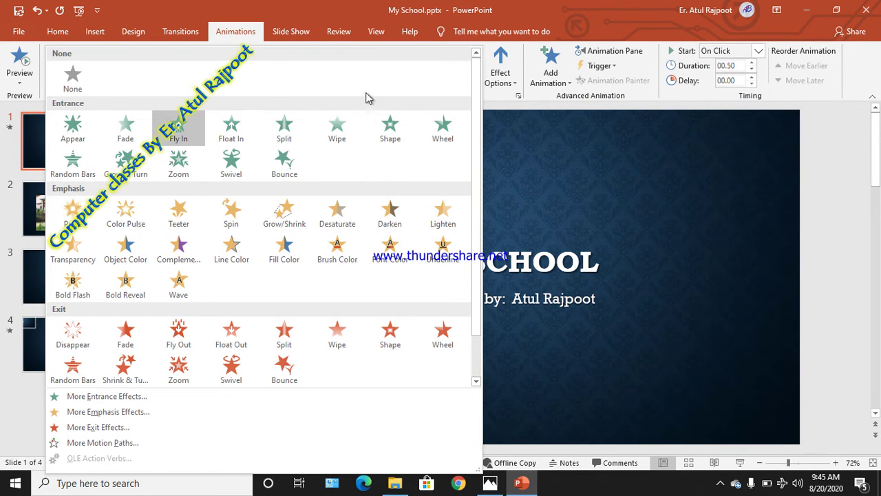
left_click(88, 169)
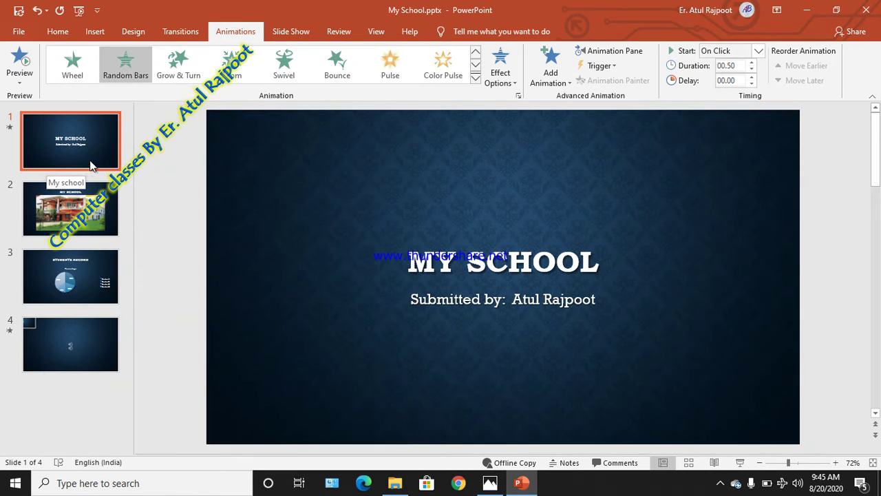
left_click(284, 69)
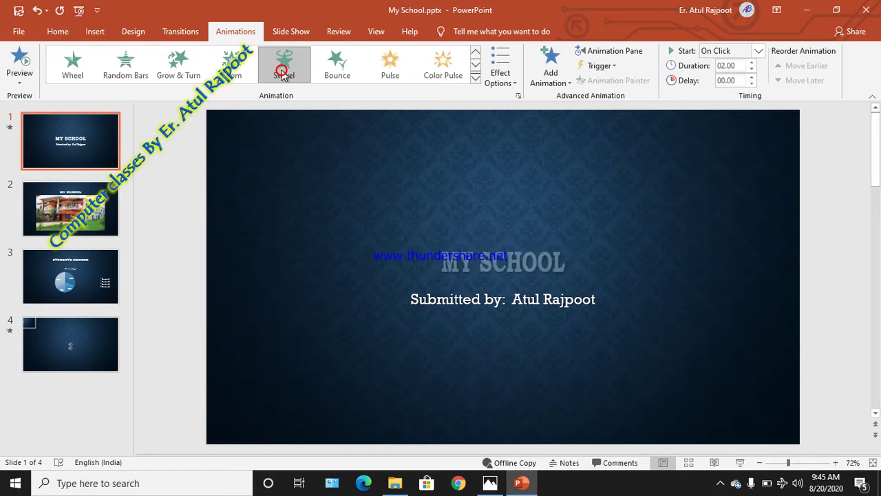
left_click(340, 59)
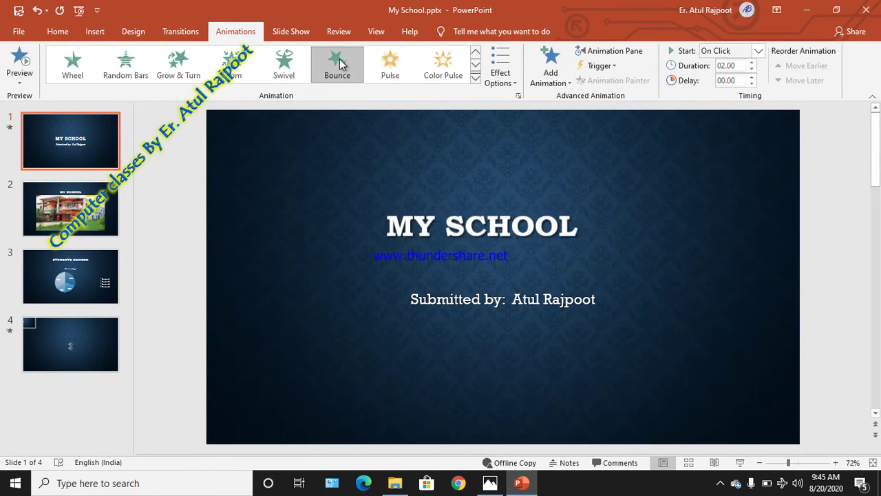
left_click(391, 62)
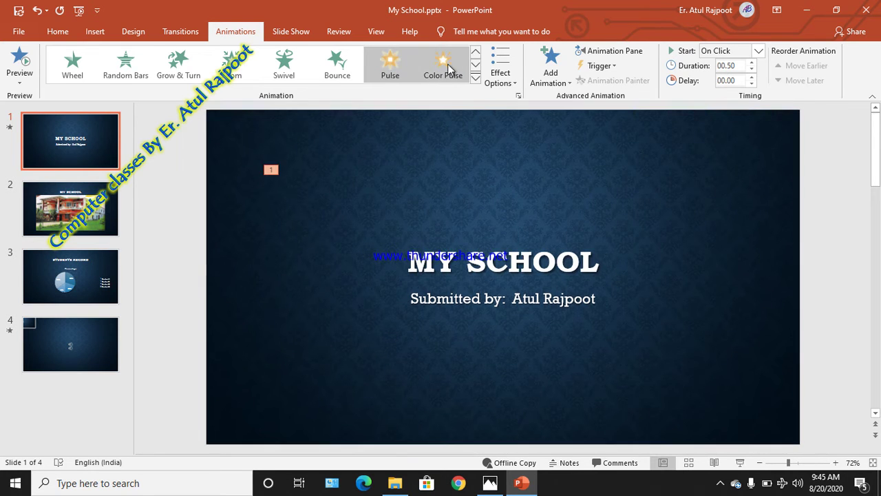
left_click(444, 67)
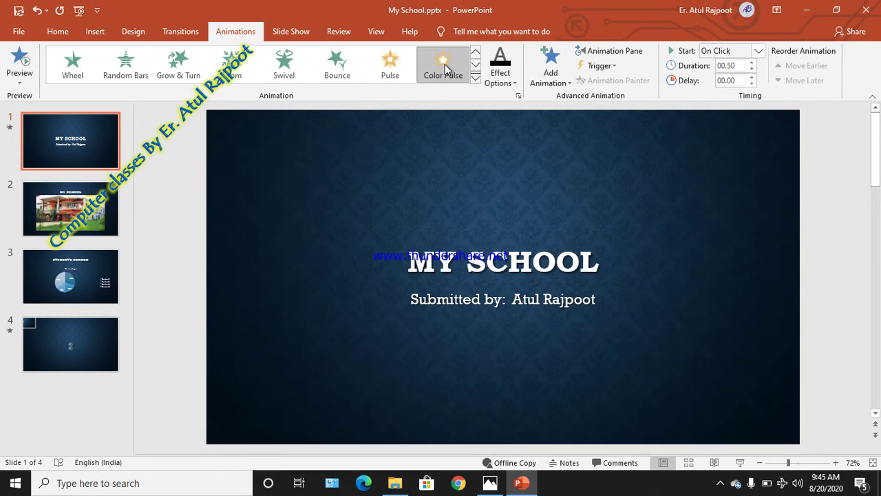
left_click(475, 78)
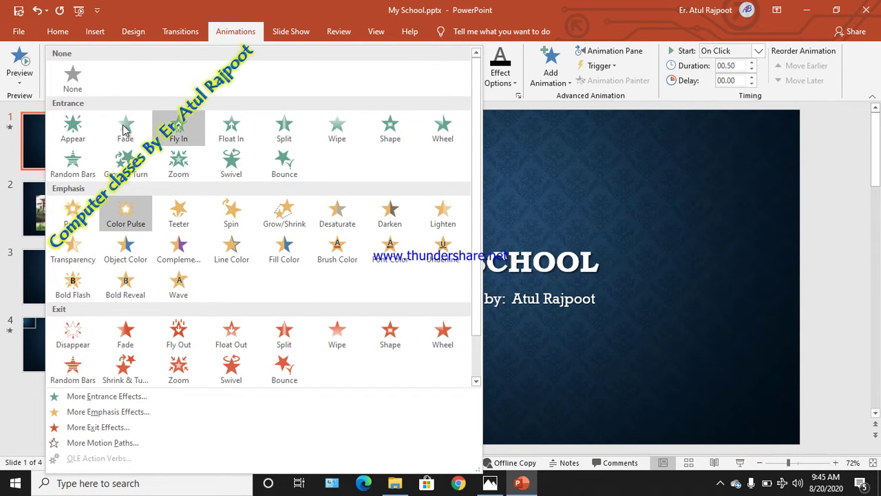
- Try Appear, Float In, Split, Wipe and Shape on the title, then apply Swivel entrance
left_click(77, 128)
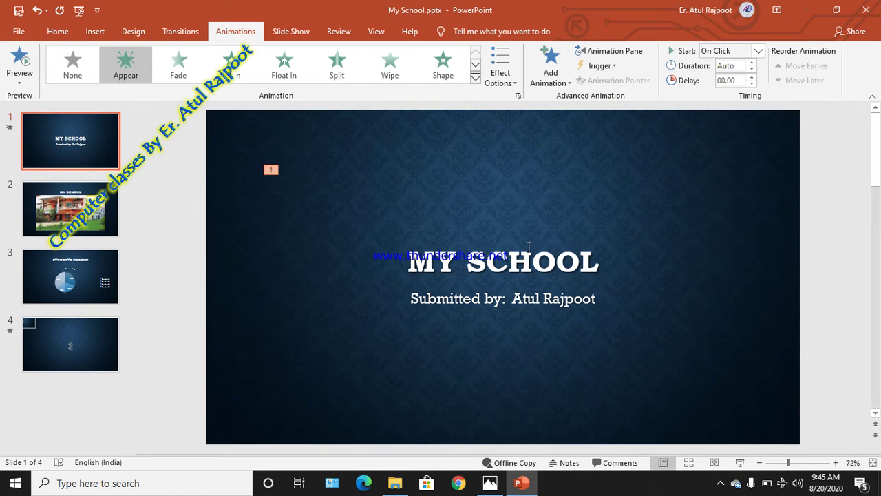
left_click(280, 65)
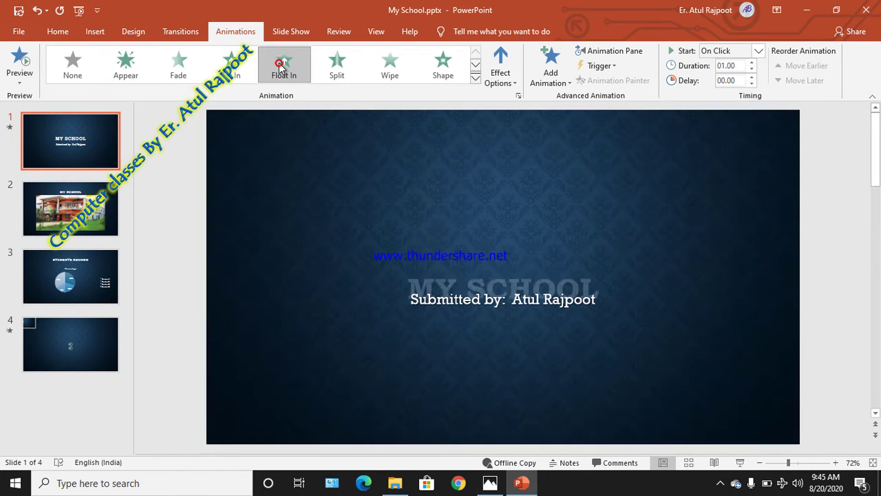
left_click(333, 65)
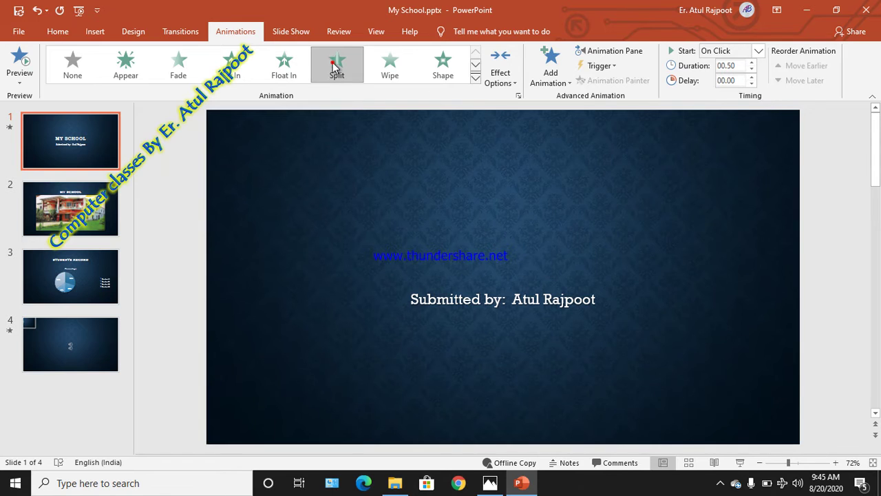
left_click(389, 65)
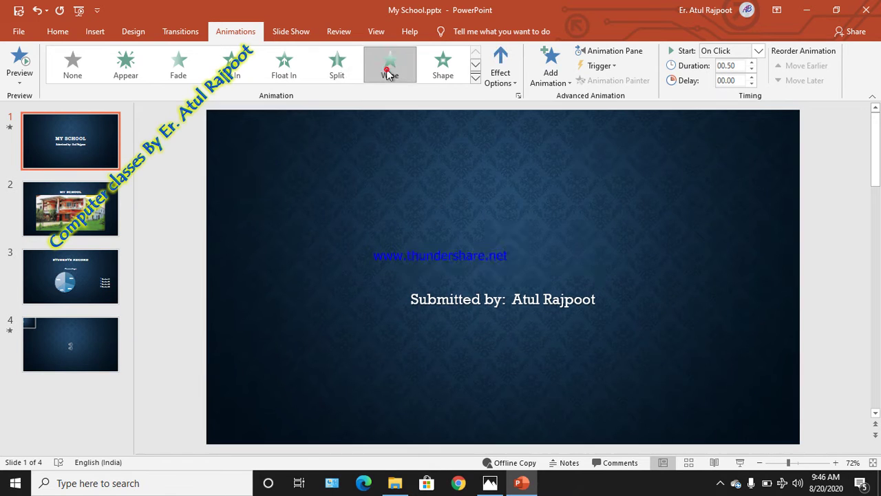
left_click(446, 77)
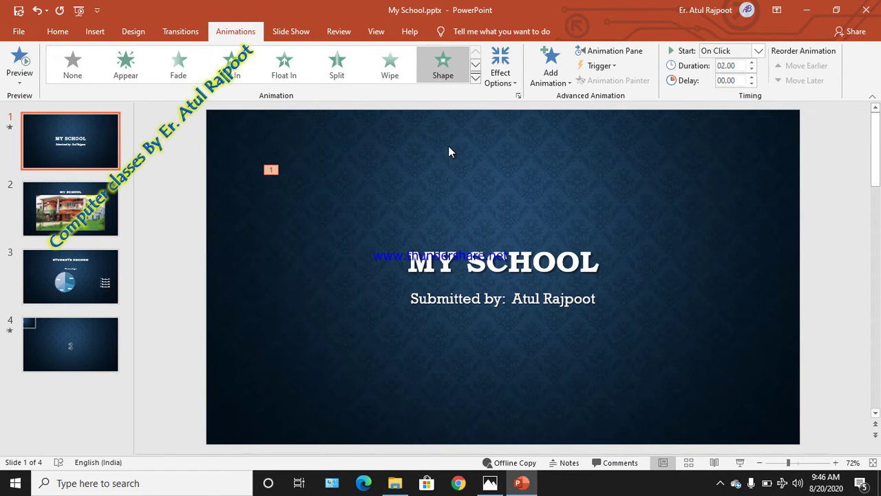
left_click(475, 78)
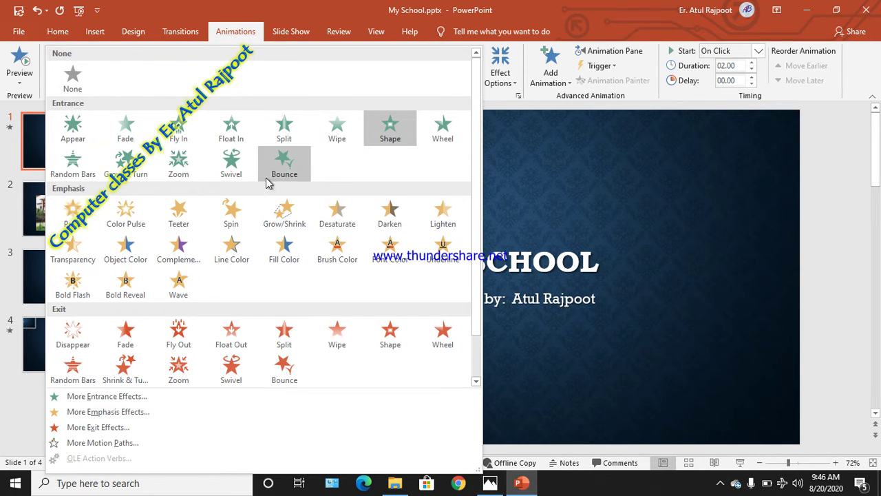
left_click(231, 161)
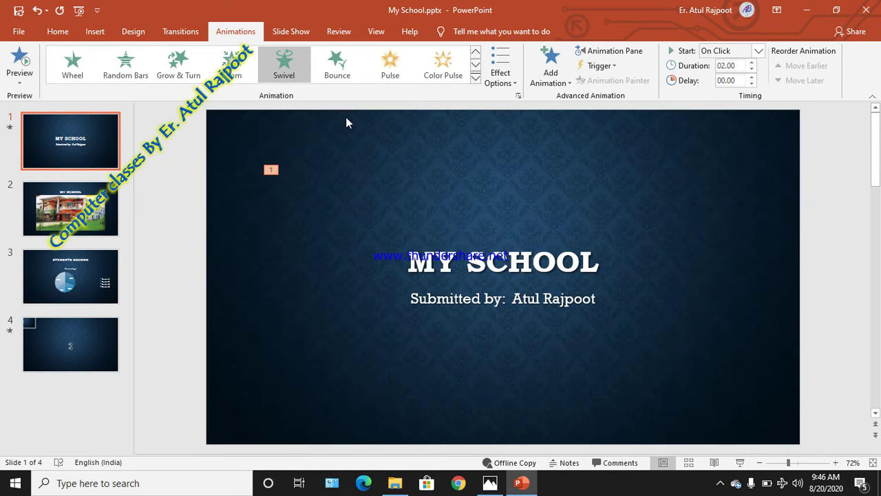
left_click(475, 77)
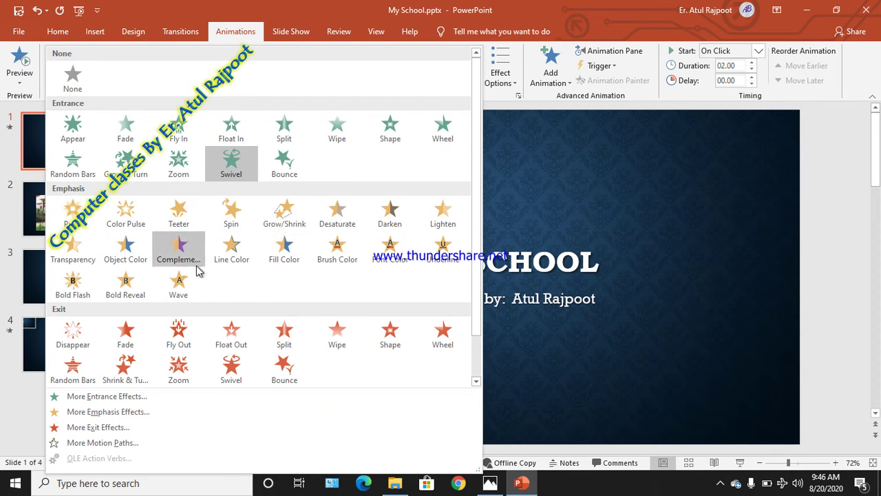
- Replace the title's Swivel with the Fill Color emphasis and preview it twice
left_click(274, 254)
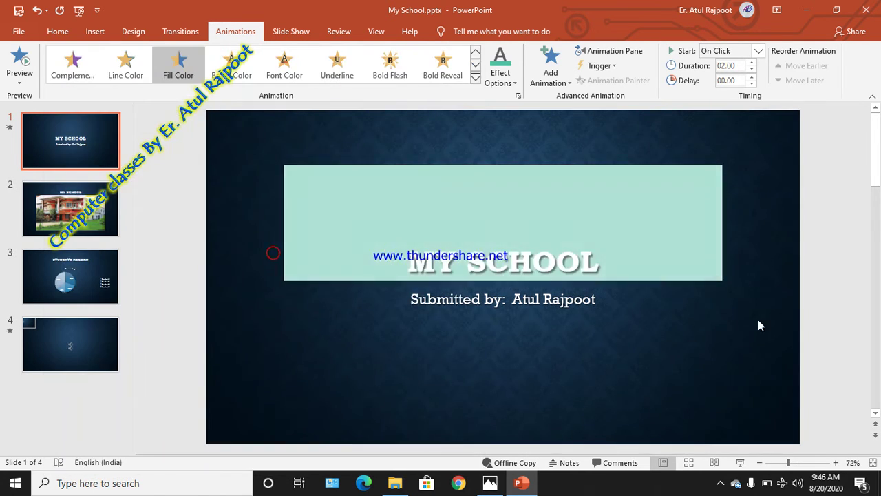
left_click(760, 320)
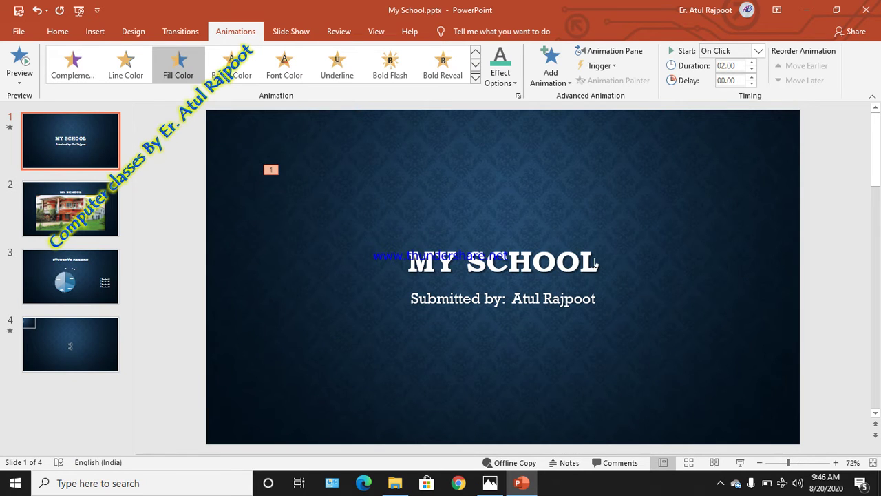
left_click(19, 62)
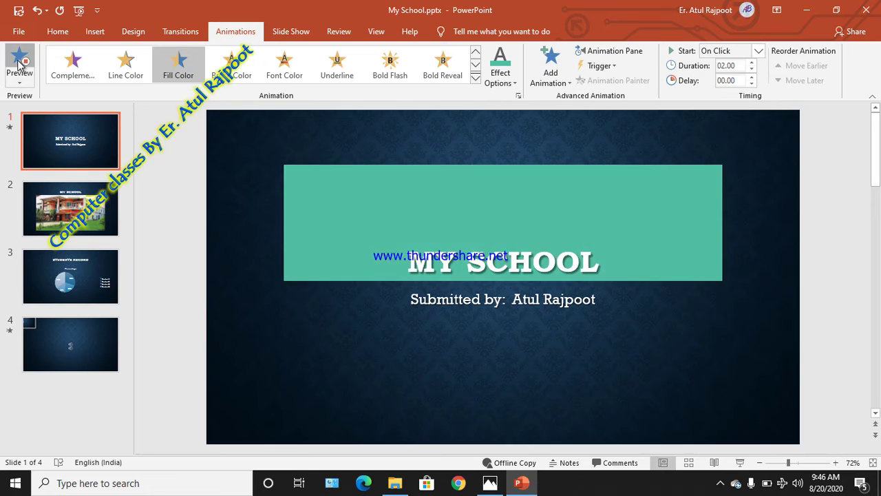
left_click(19, 62)
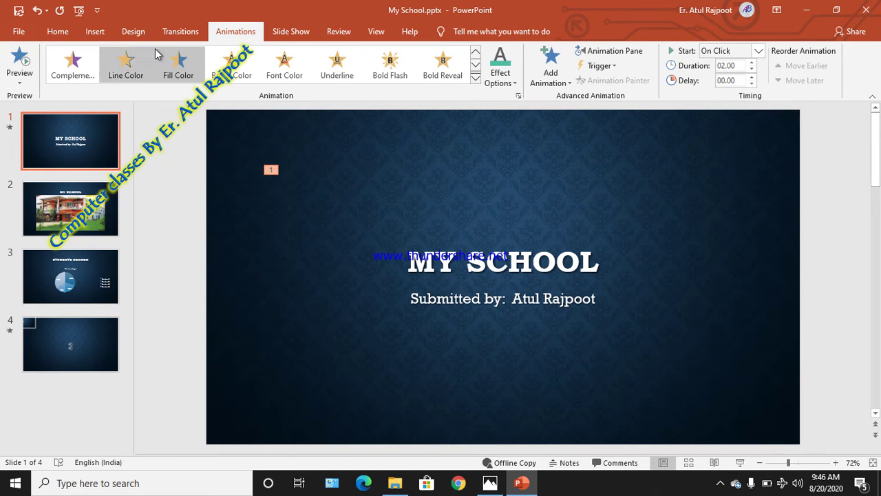
left_click(475, 81)
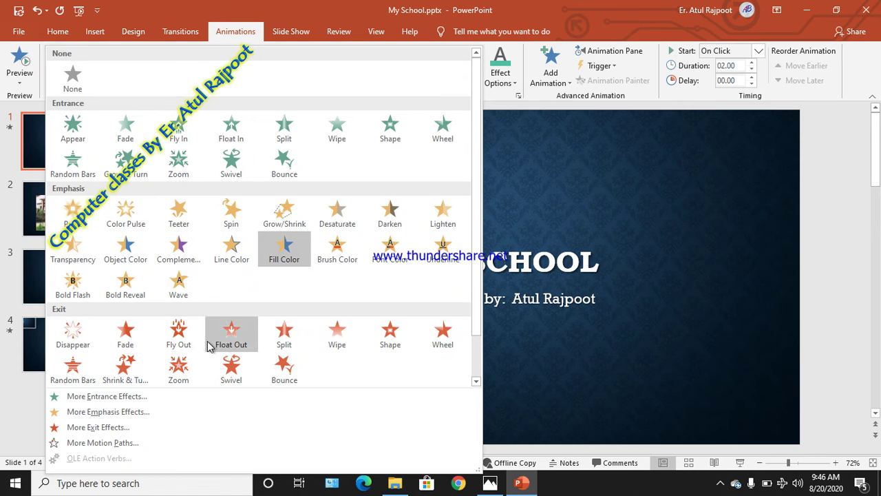
- Give the title the Swivel exit, then switch it to the Bounce exit
left_click(237, 370)
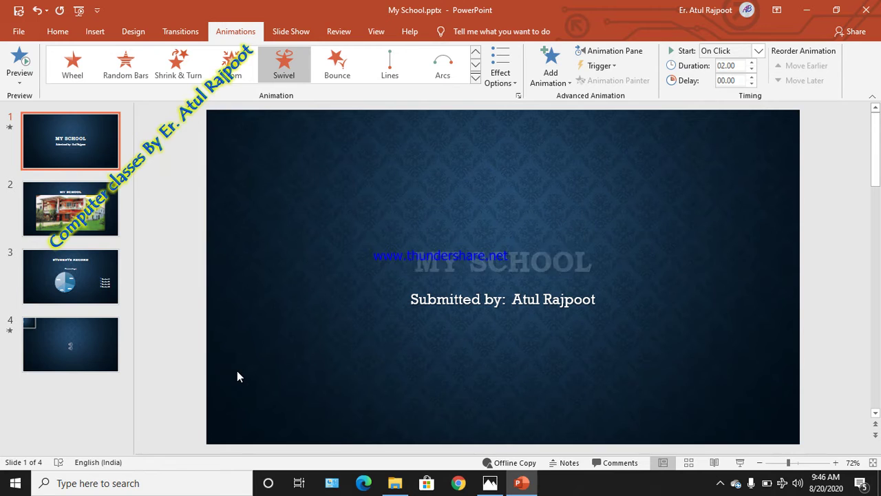
left_click(335, 68)
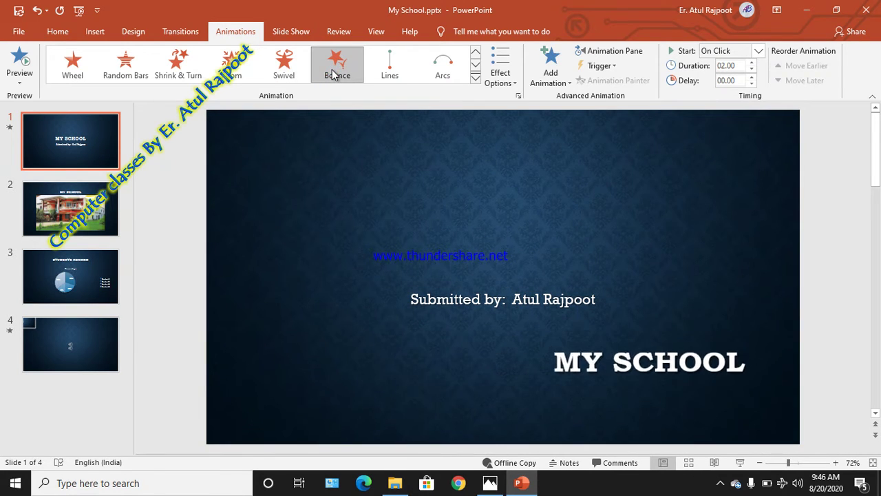
left_click(475, 78)
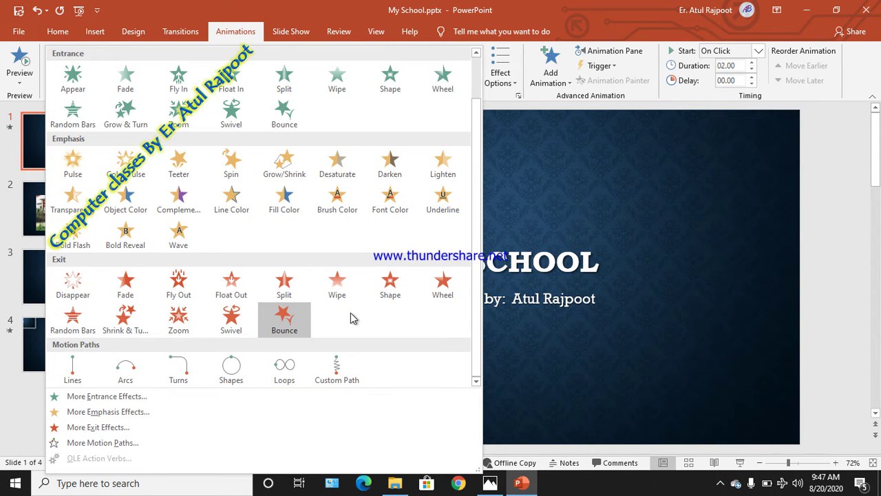
left_click(588, 236)
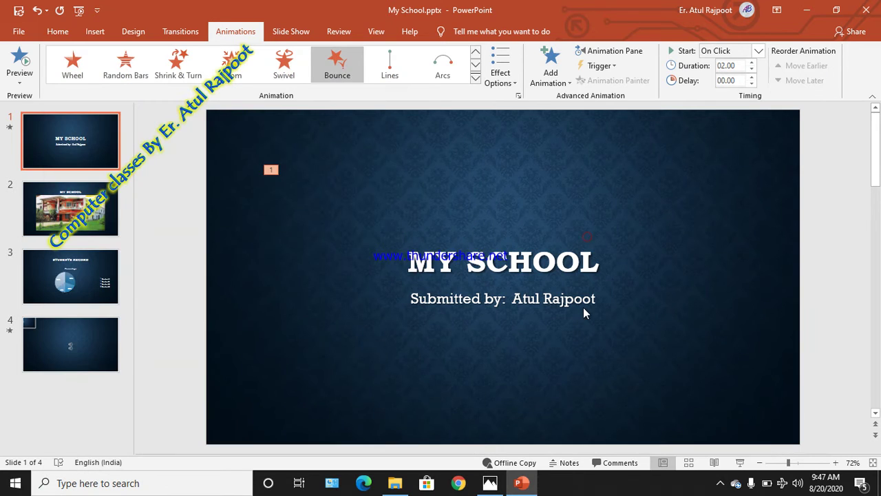
- Select the 'Submitted by' line and, after trying Fly In, Float In, Split, Wipe, apply Shape entrance
left_click(452, 303)
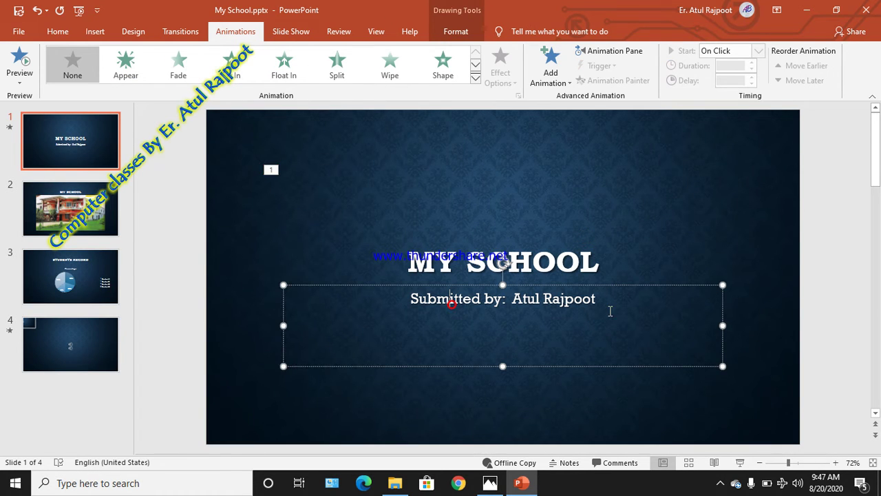
left_click_drag(612, 307, 384, 328)
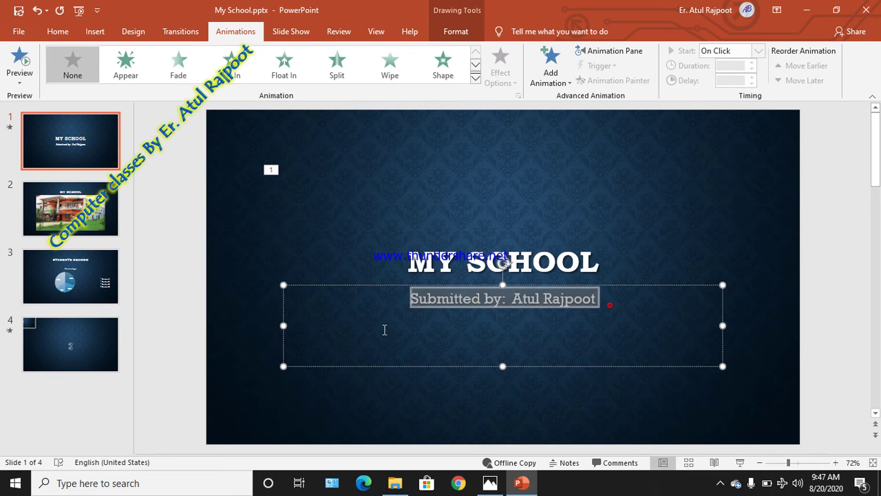
left_click(232, 69)
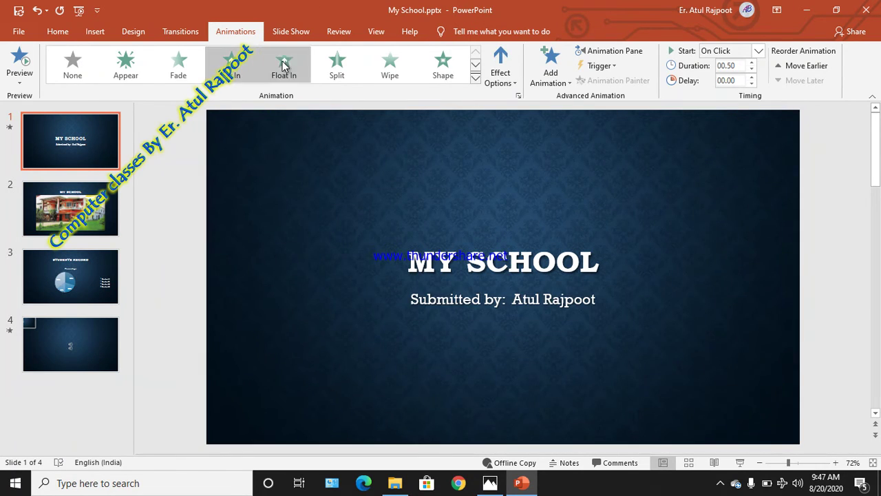
left_click(282, 64)
left_click(337, 70)
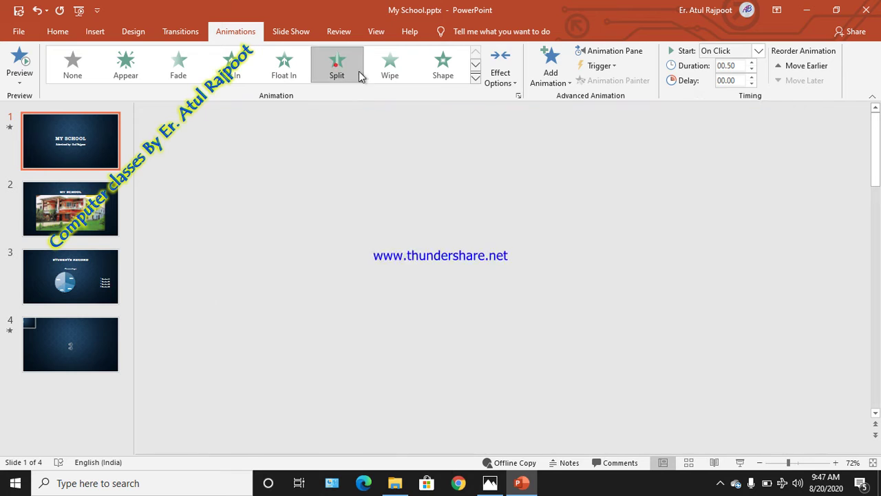
left_click(367, 69)
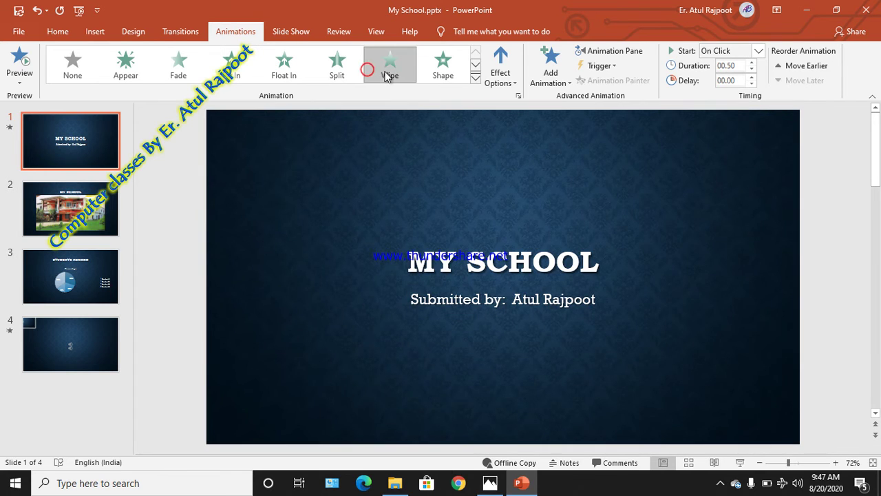
left_click(441, 73)
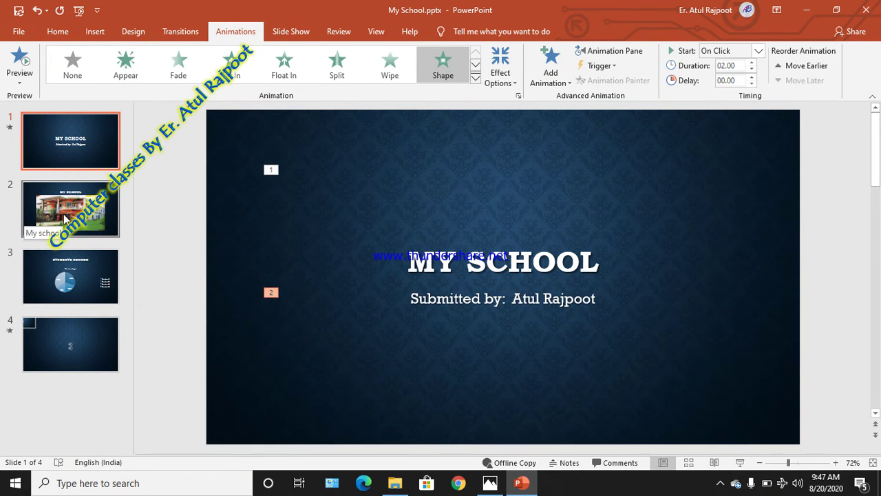
- Go to slide 3, Students Record, and give its pie chart a Fly In entrance
left_click(62, 282)
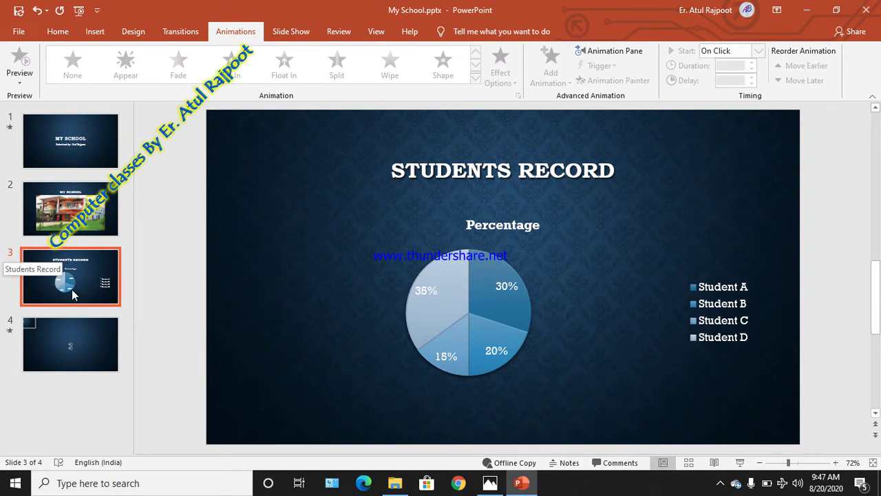
left_click(469, 298)
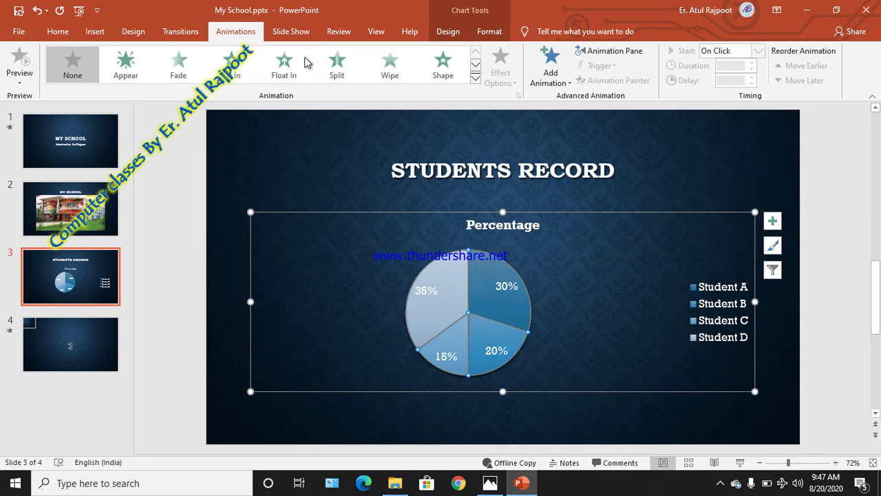
left_click(231, 64)
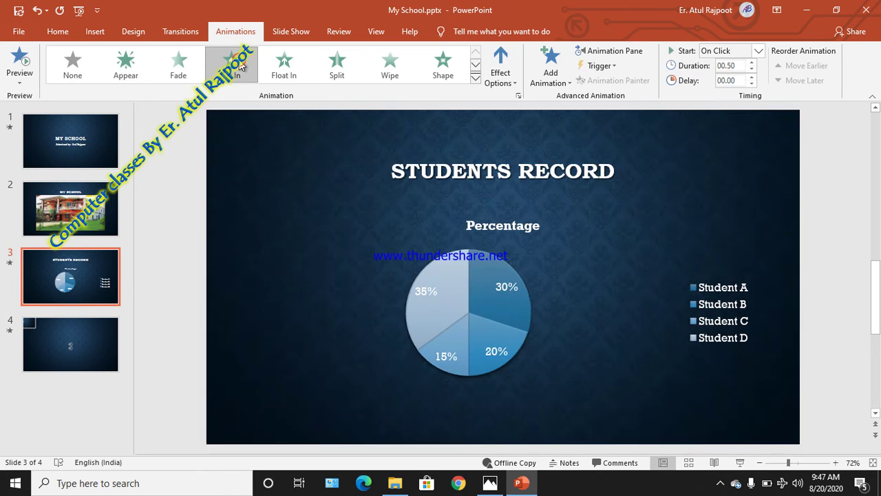
- Try Swivel, Random Bars and Fade on the pie chart, finally choosing Appear
left_click(474, 80)
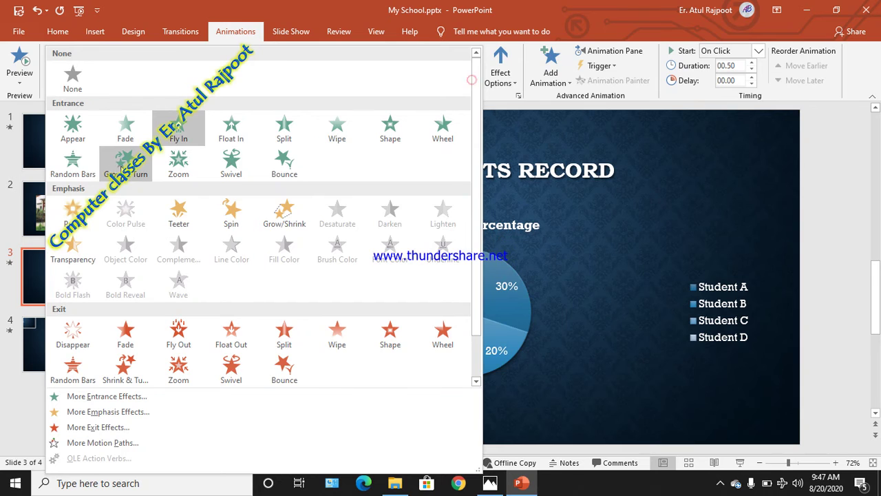
left_click(228, 167)
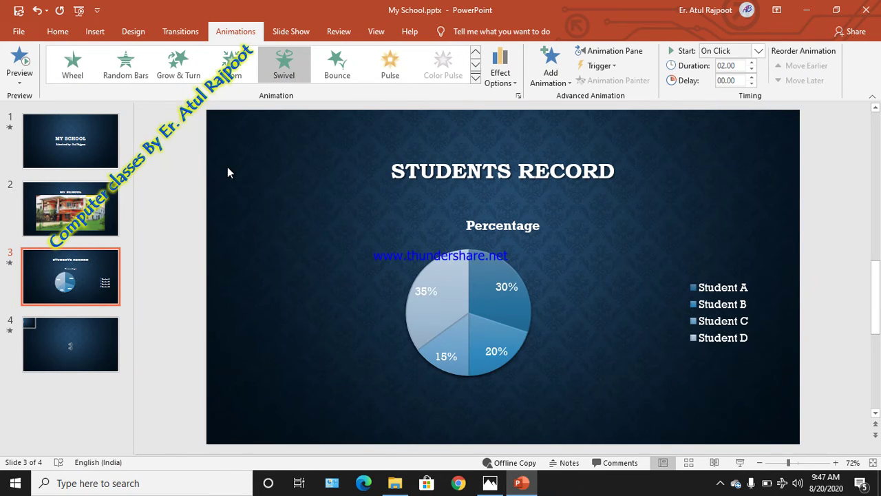
left_click(475, 82)
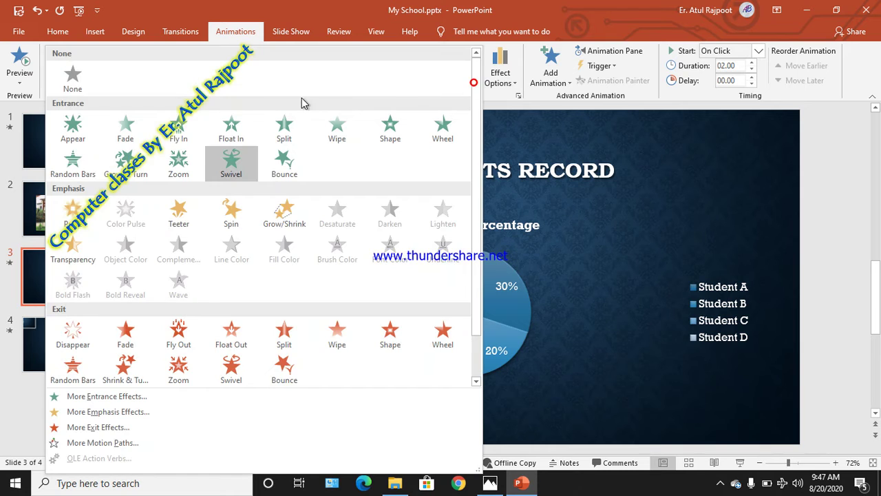
left_click(61, 158)
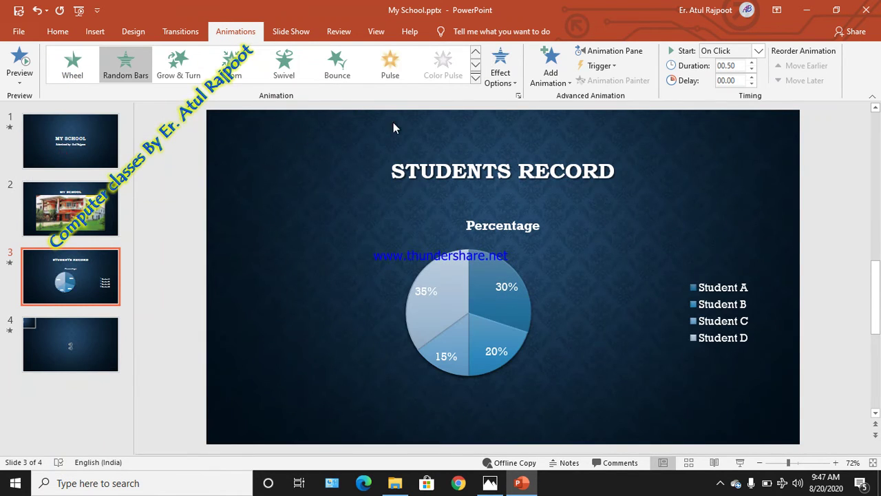
left_click(473, 79)
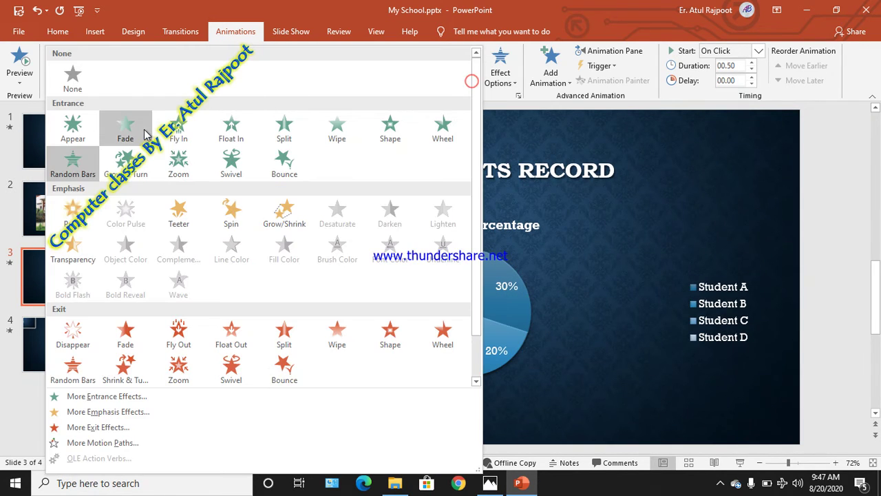
left_click(120, 132)
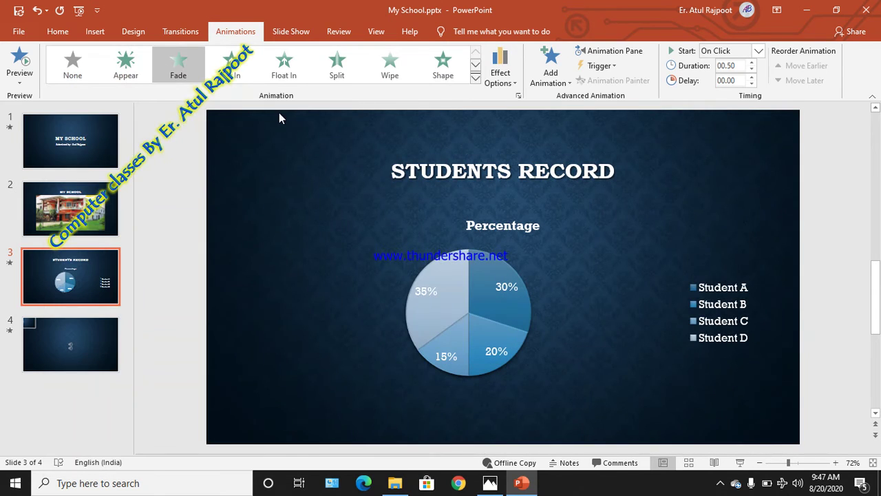
left_click(122, 64)
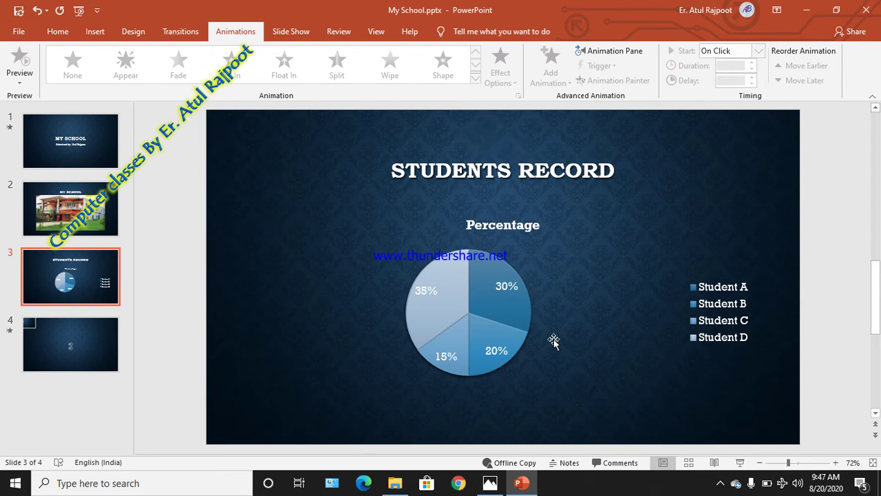
- Read the next Photos textbook page on entrance, emphasis, exit and motion paths, then return to PowerPoint
left_click(490, 483)
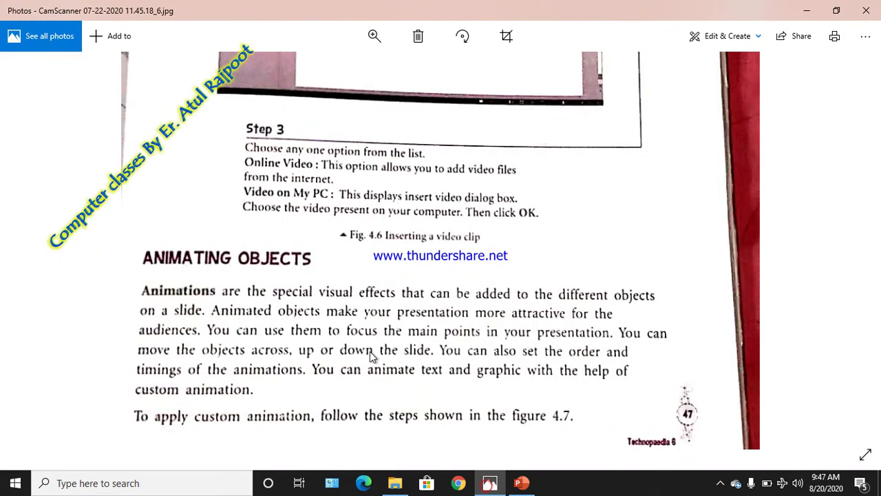
scroll(369, 351, "down", 3)
left_click(370, 350)
key("Right")
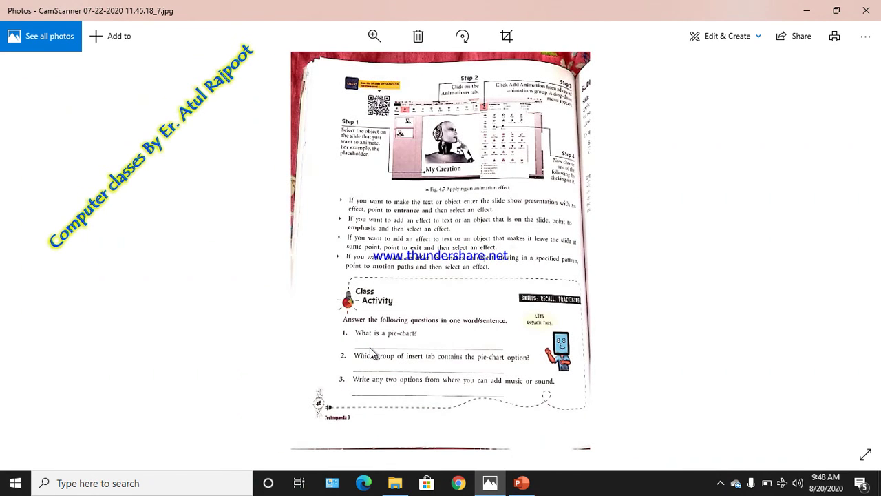
scroll(414, 244, "up", 3)
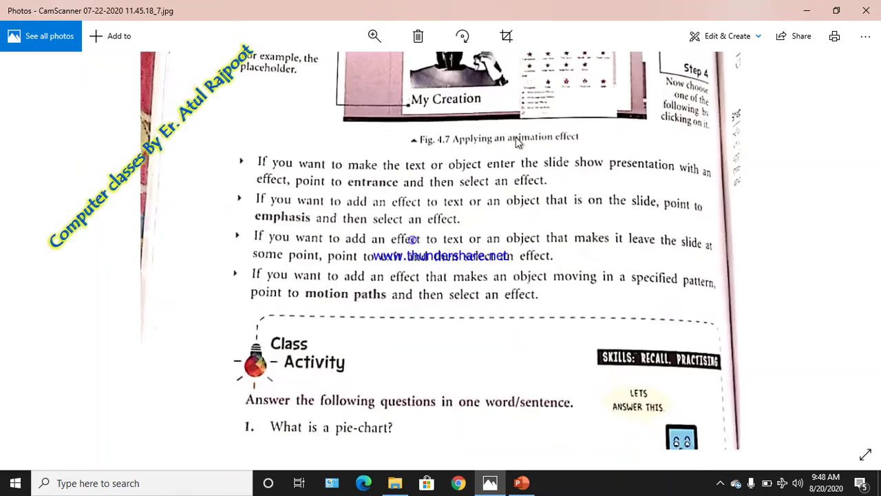
scroll(581, 143, "up", 2)
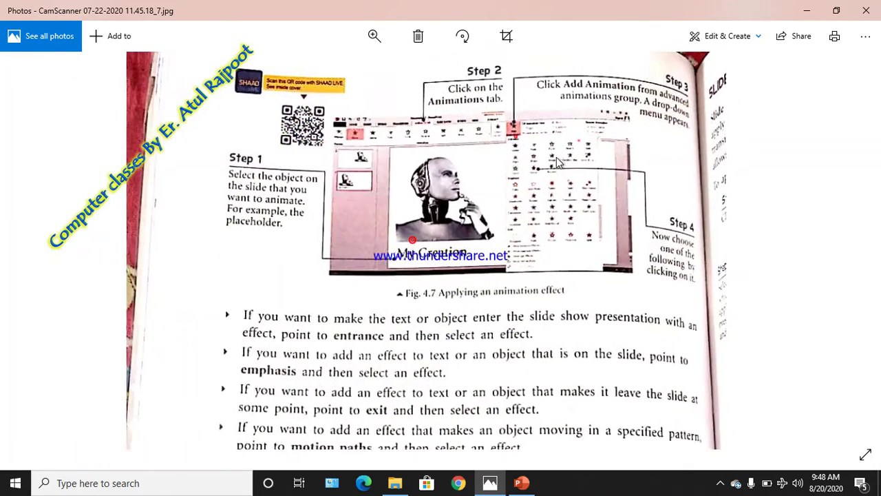
scroll(613, 216, "down", 2)
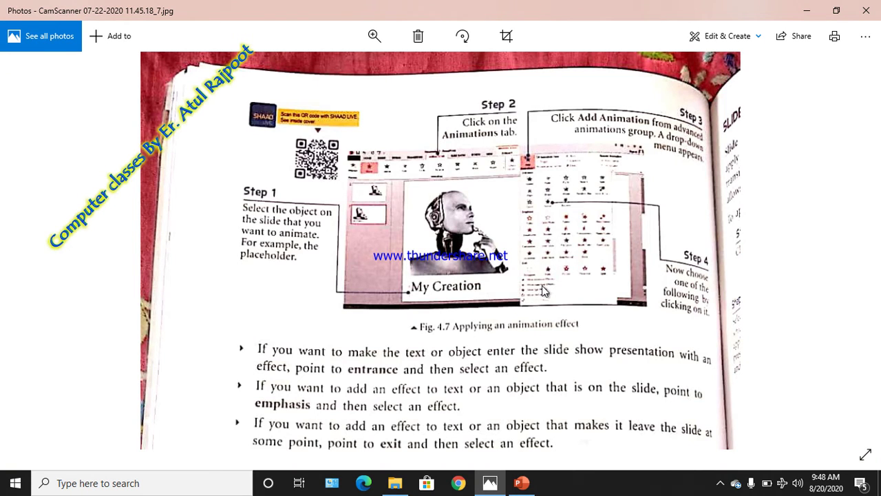
scroll(542, 291, "down", 2)
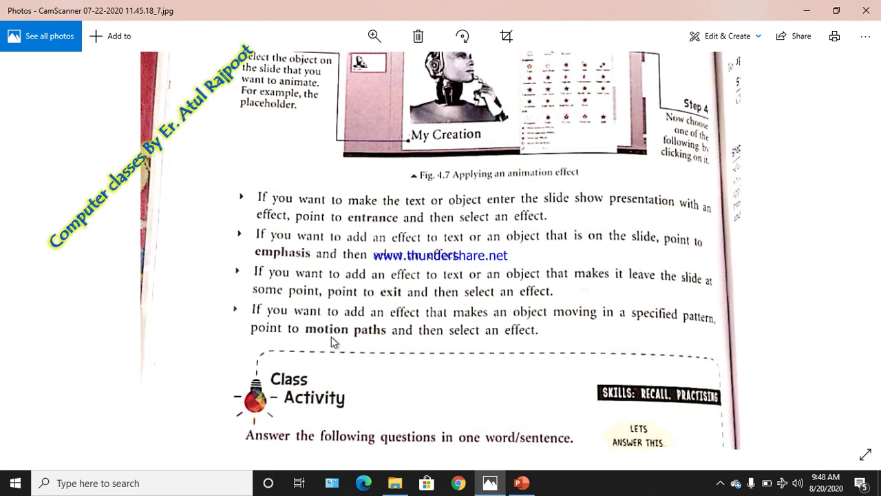
left_click(522, 483)
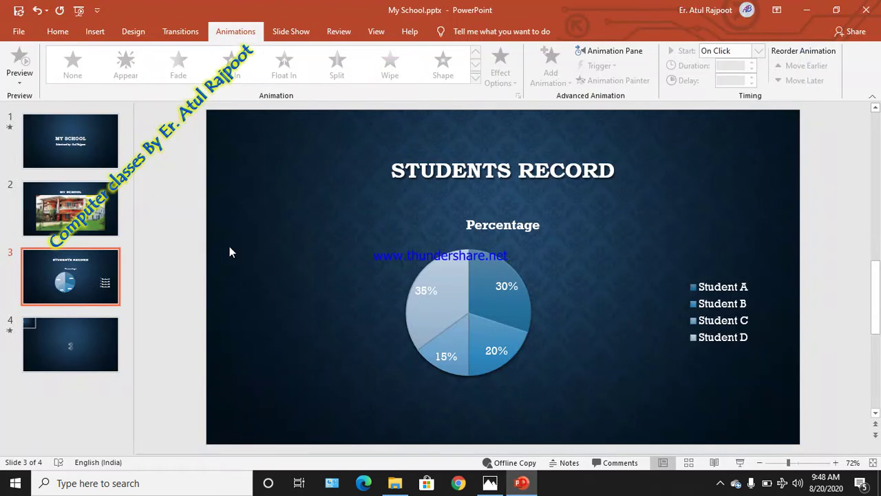
- Apply the oval Shapes motion path, 02.00 seconds on click, to the Students Record pie chart
left_click(508, 335)
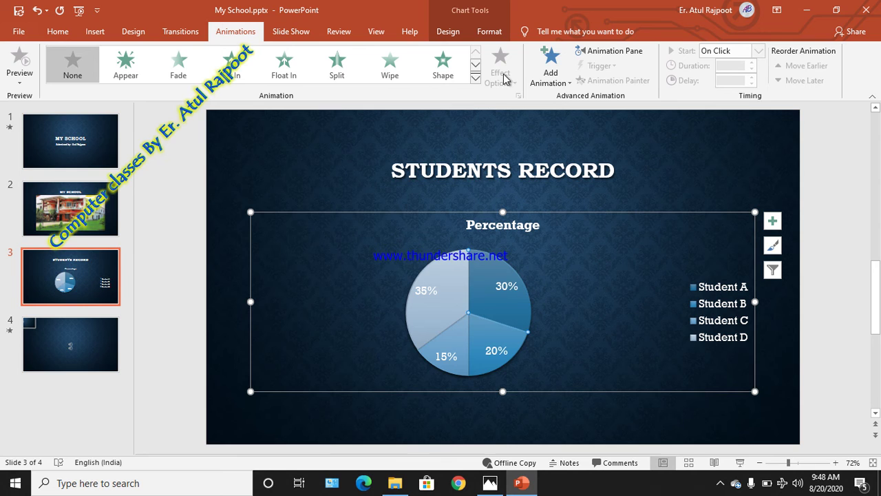
left_click(475, 78)
scroll(256, 231, "down", 1)
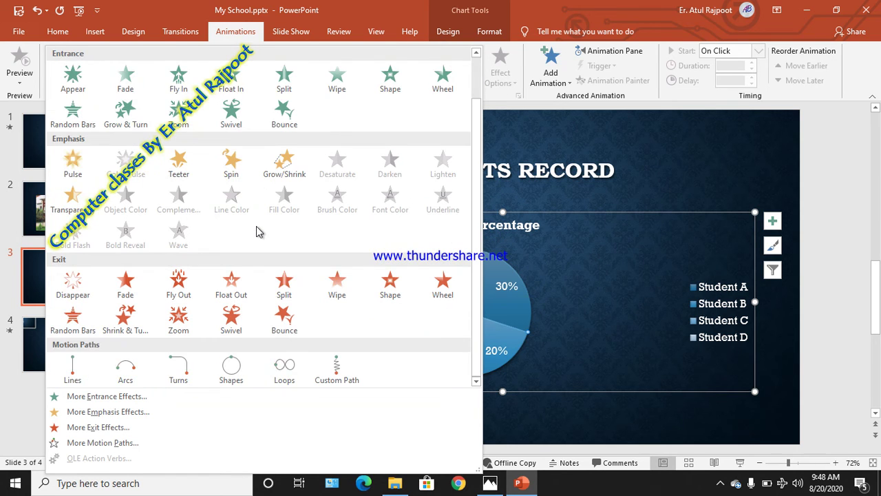
scroll(136, 213, "up", 1)
scroll(137, 212, "down", 1)
scroll(136, 212, "up", 1)
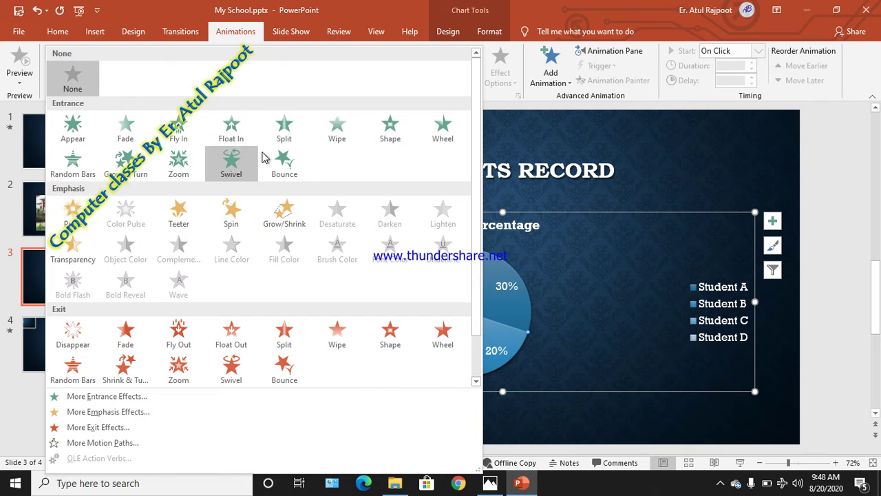
scroll(333, 178, "down", 1)
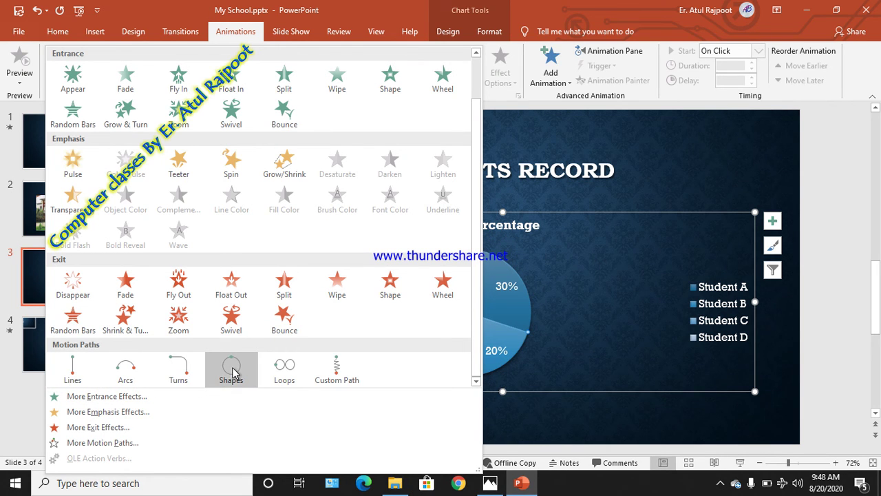
key("Escape")
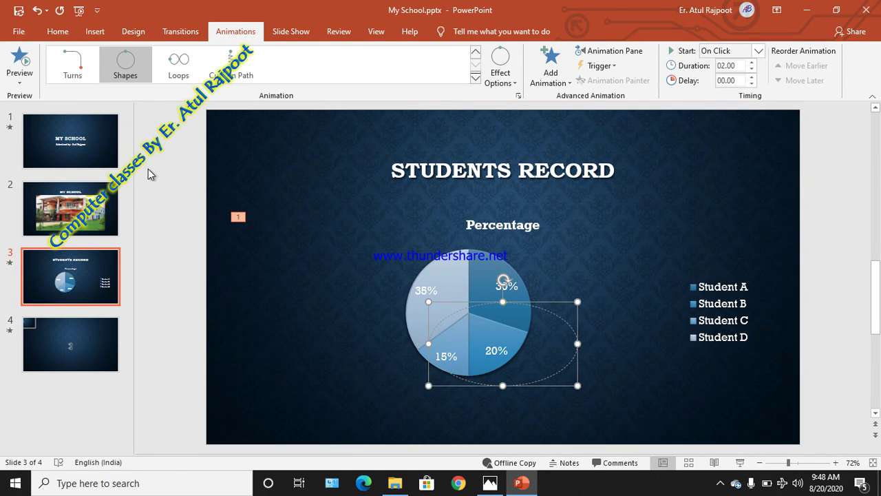
- Preview the Loops path, then give the Students Record pie chart the Turns motion path instead of Shapes
left_click(177, 61)
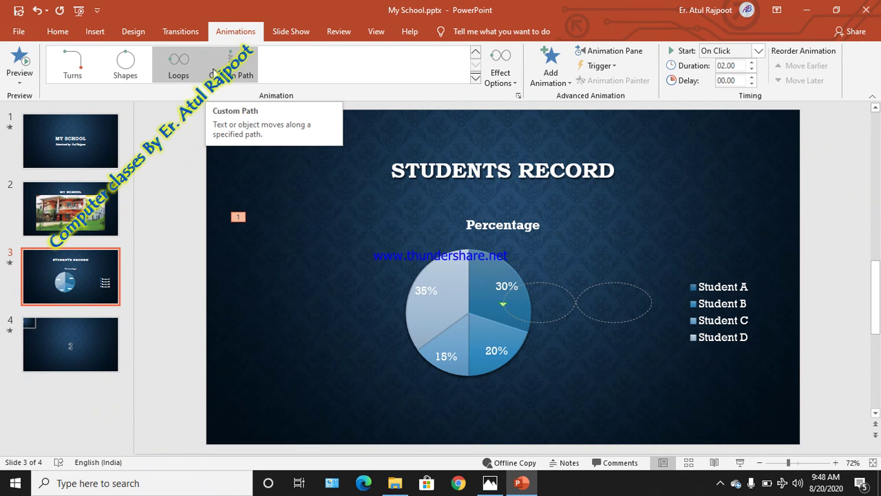
left_click(79, 61)
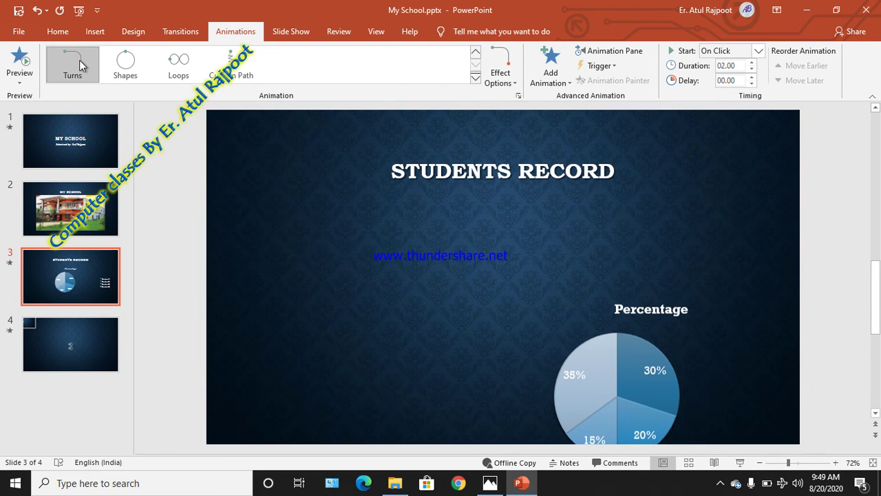
left_click(236, 72)
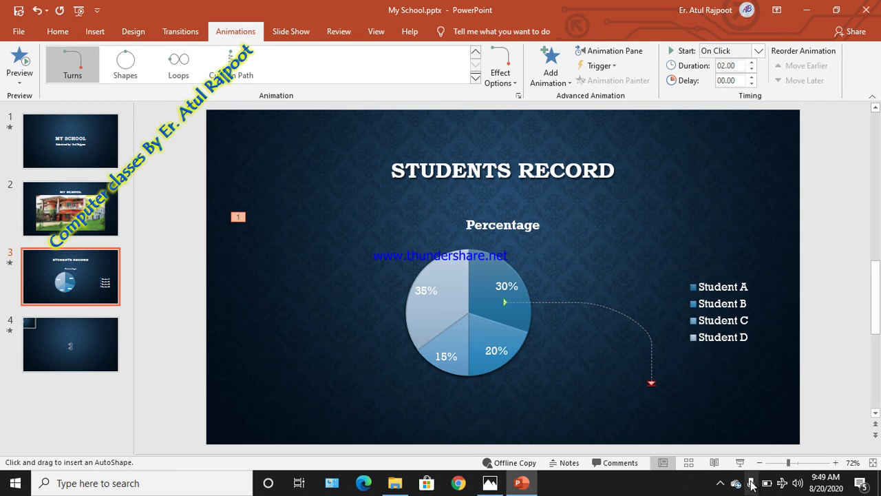
left_click(721, 487)
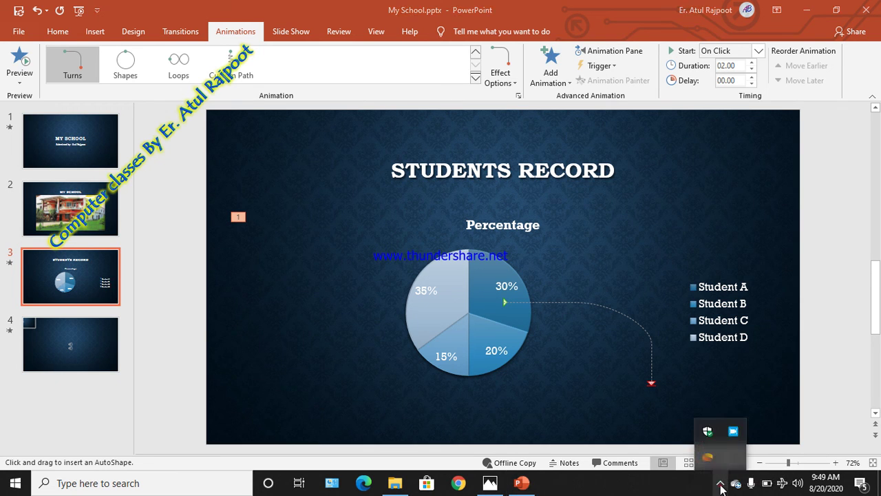